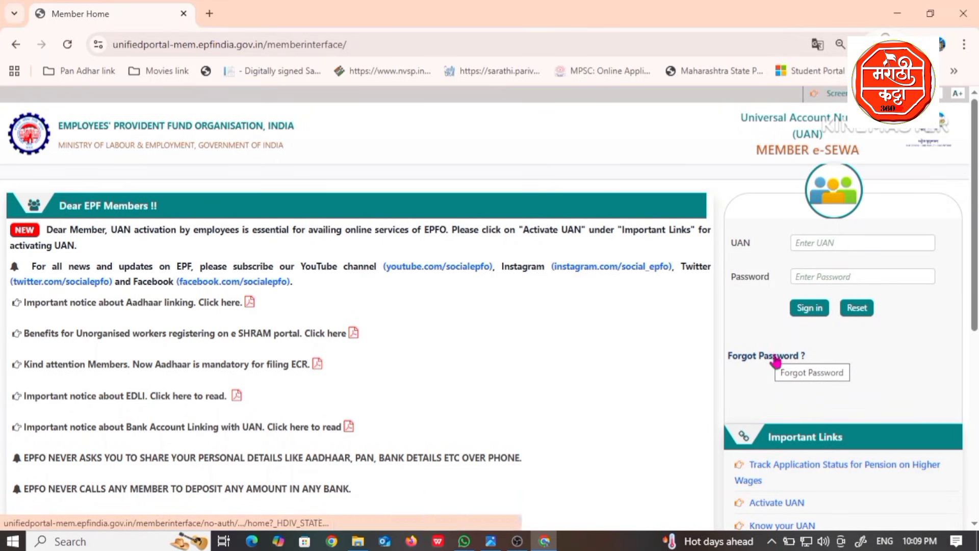
# Sign in to the member account with the UAN and account password, and open the KYC page.
pyautogui.click(845, 243)
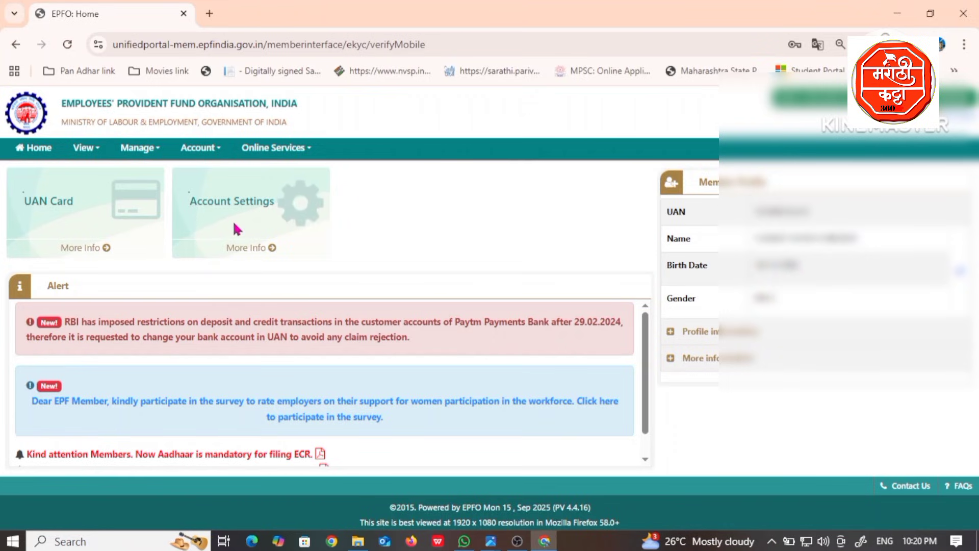
pyautogui.click(89, 149)
pyautogui.click(137, 148)
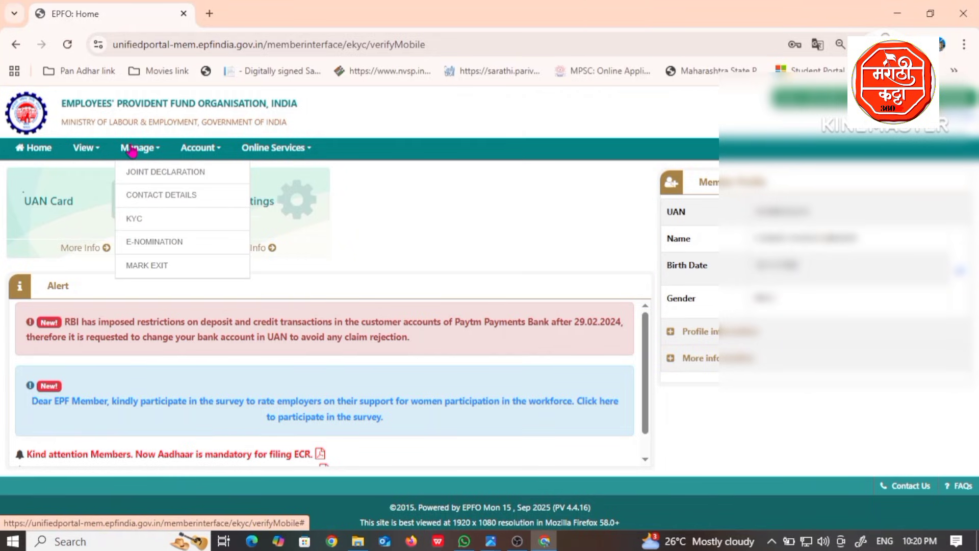
pyautogui.click(151, 219)
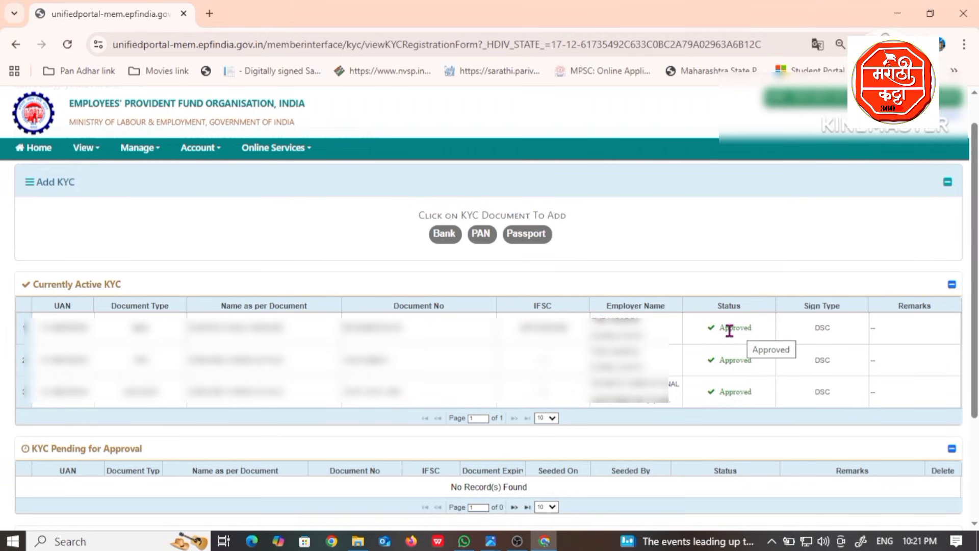
# Open the e-Nomination page and check the status in the nomination history.
pyautogui.click(139, 148)
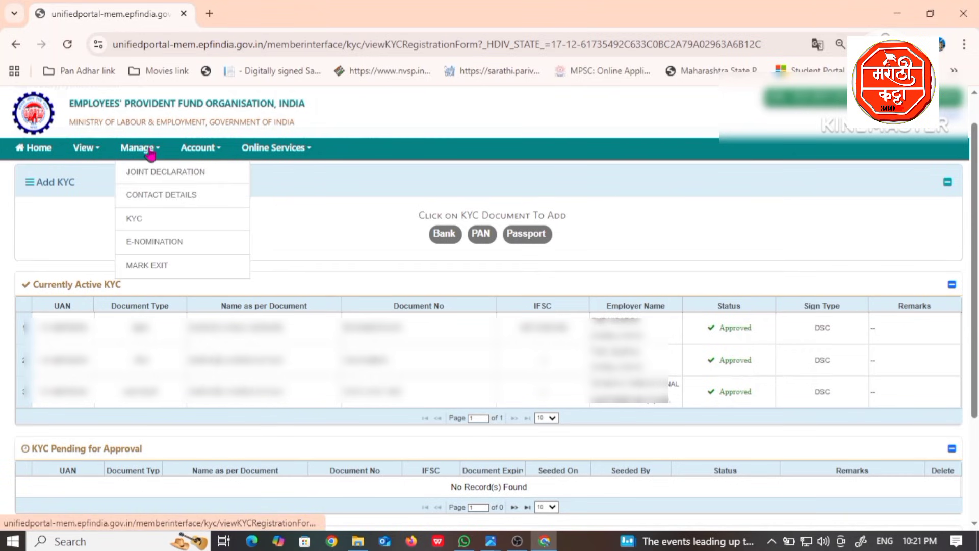
pyautogui.click(171, 244)
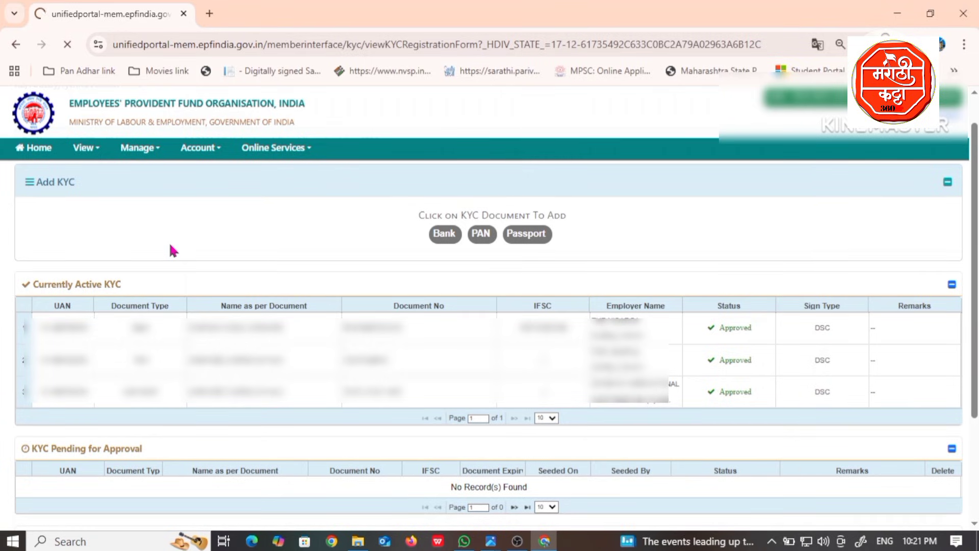
pyautogui.click(139, 148)
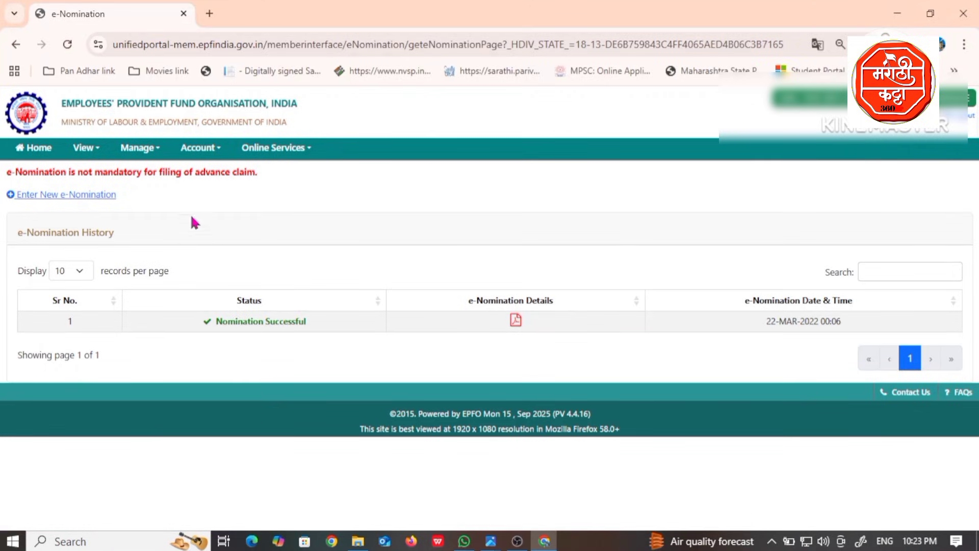
pyautogui.click(139, 154)
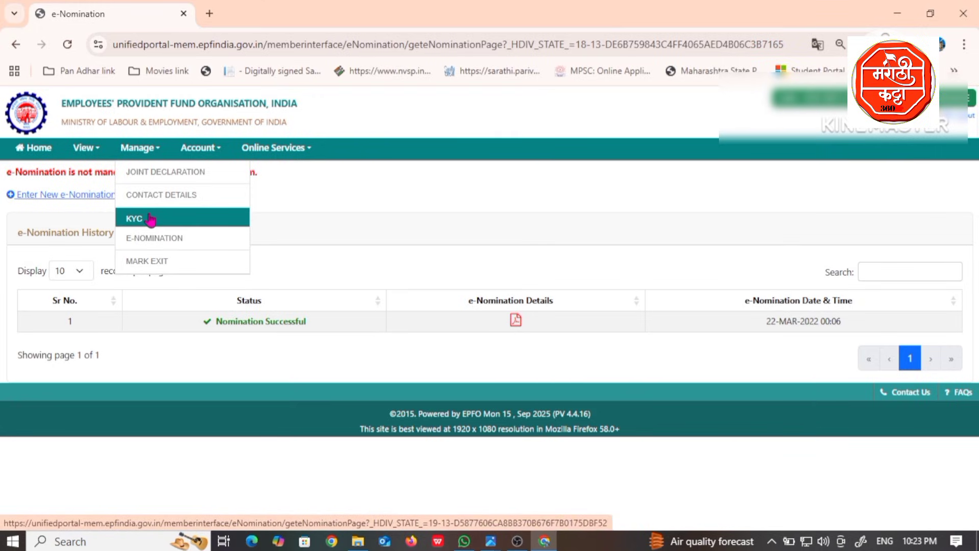
# Open the online claim (Form-31, 19, 10C & 10D), verify the seeded bank account number and agree to the undertaking.
pyautogui.click(271, 153)
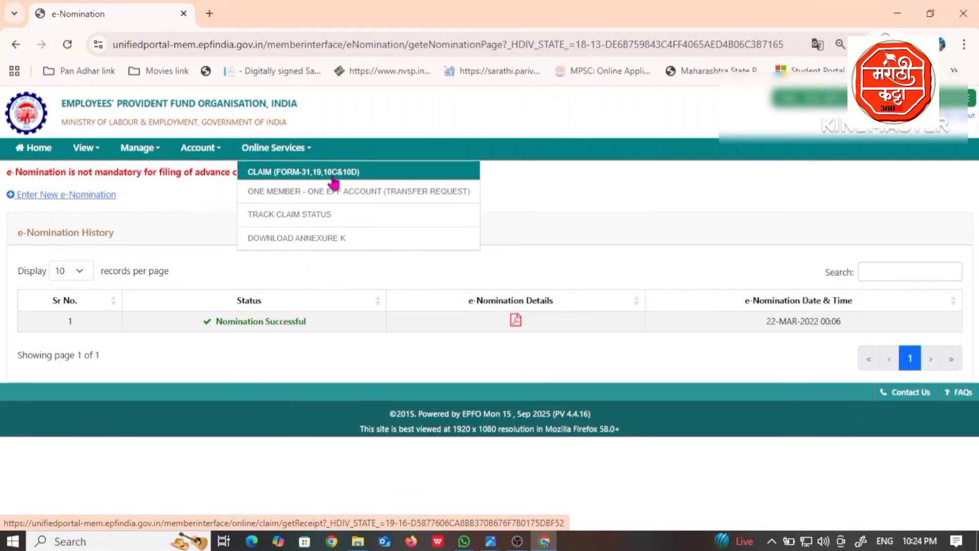
pyautogui.click(311, 177)
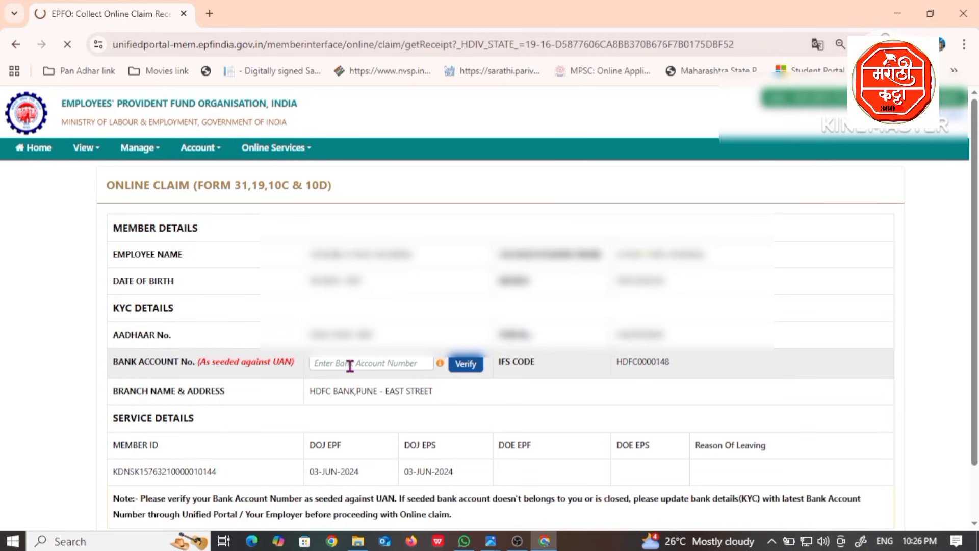
pyautogui.click(349, 366)
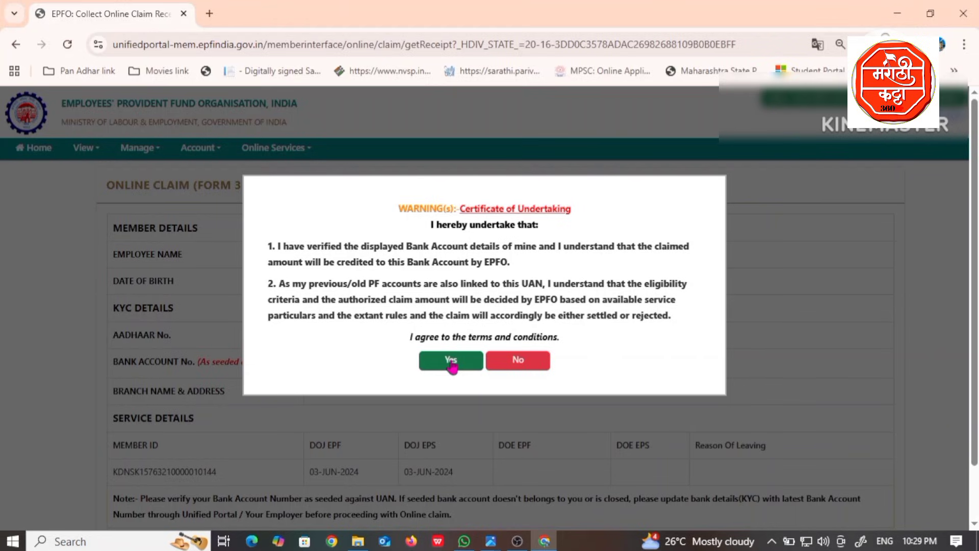
pyautogui.click(451, 362)
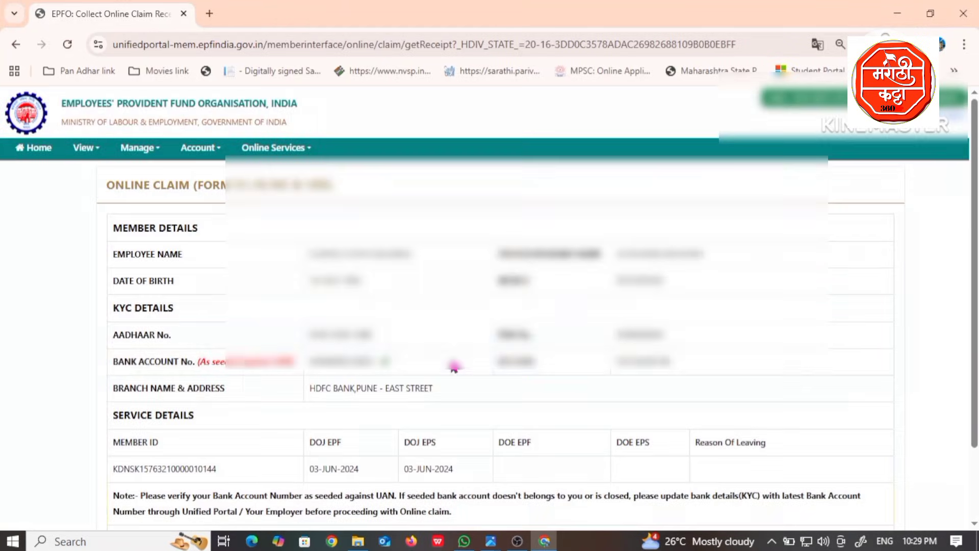
# Proceed to the online claim and examine which claim types can be applied for.
pyautogui.scroll(-3, 453, 365)
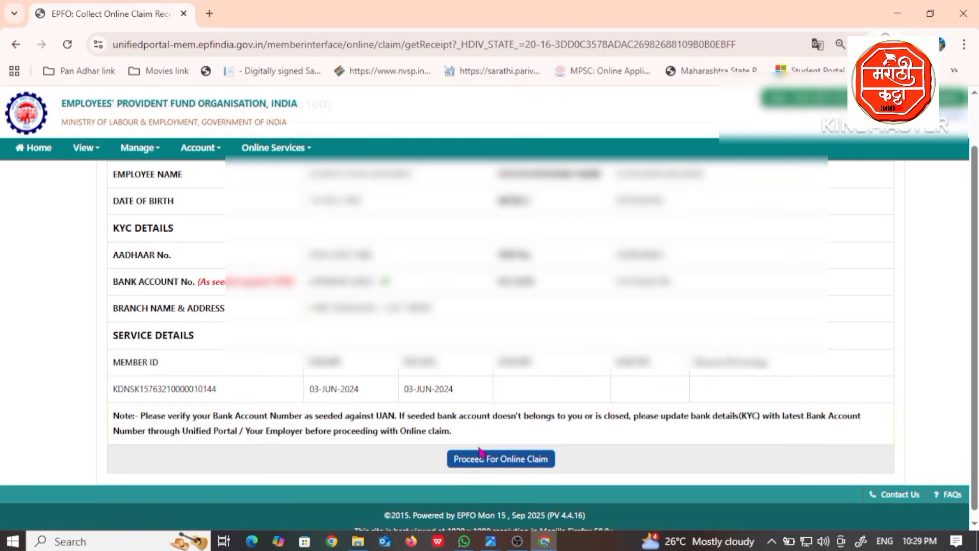
pyautogui.click(482, 460)
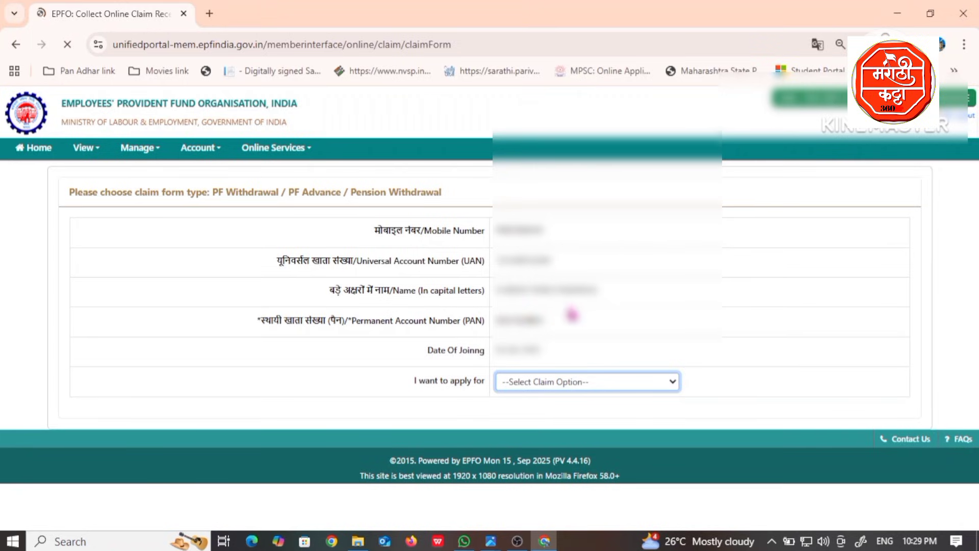
pyautogui.click(524, 379)
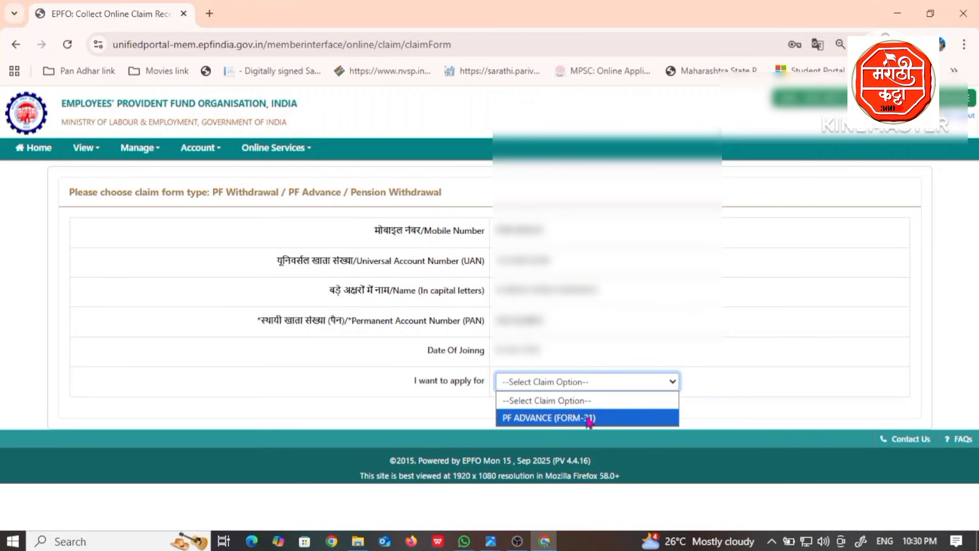
# Open Mark Exit, select the employment, and enter 31-October-2021 as exit date with the CESSATION (SHORT SERVICE) reason and Aadhaar consent.
pyautogui.click(138, 149)
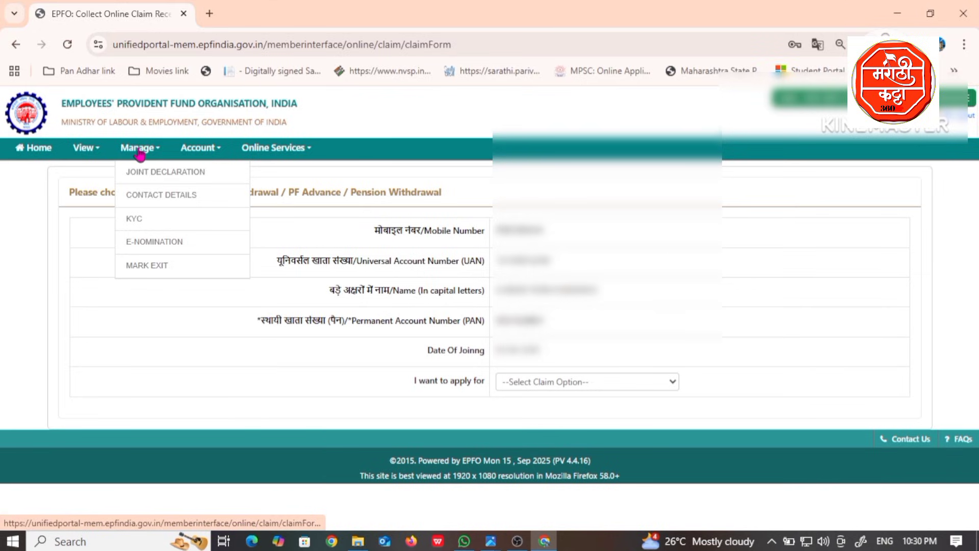
pyautogui.click(158, 272)
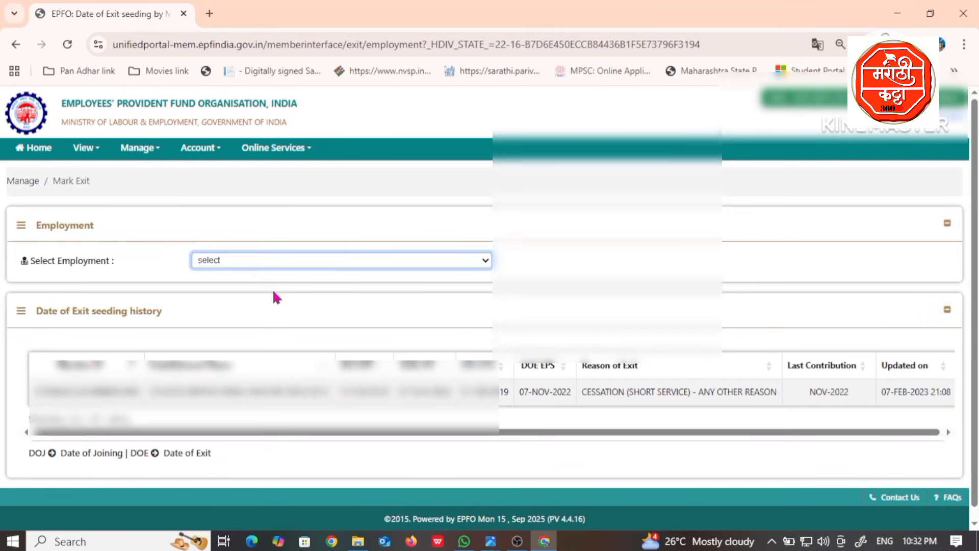
pyautogui.click(241, 268)
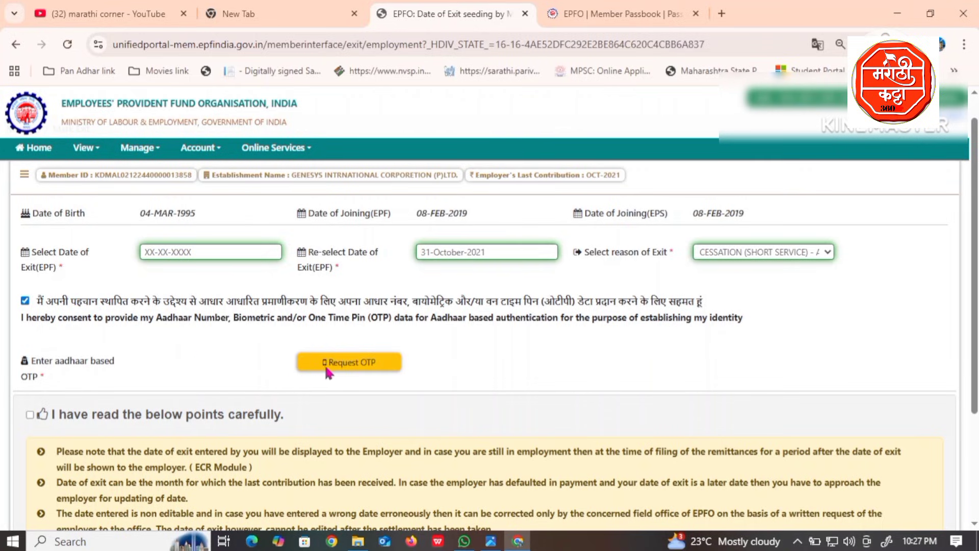
# Request and enter the Aadhaar-based OTP, acknowledge the points as read, and submit the date of exit.
pyautogui.click(352, 363)
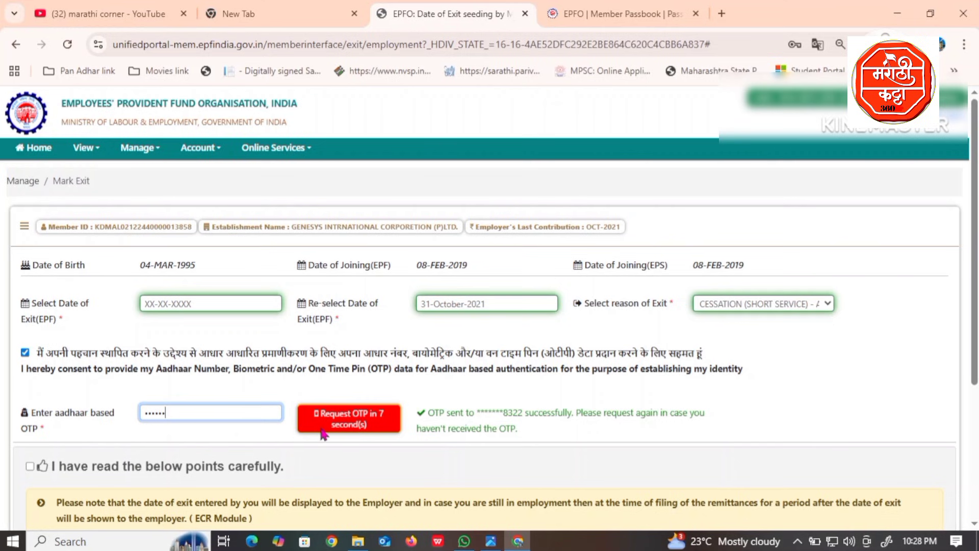
pyautogui.scroll(-2, 323, 434)
pyautogui.click(88, 374)
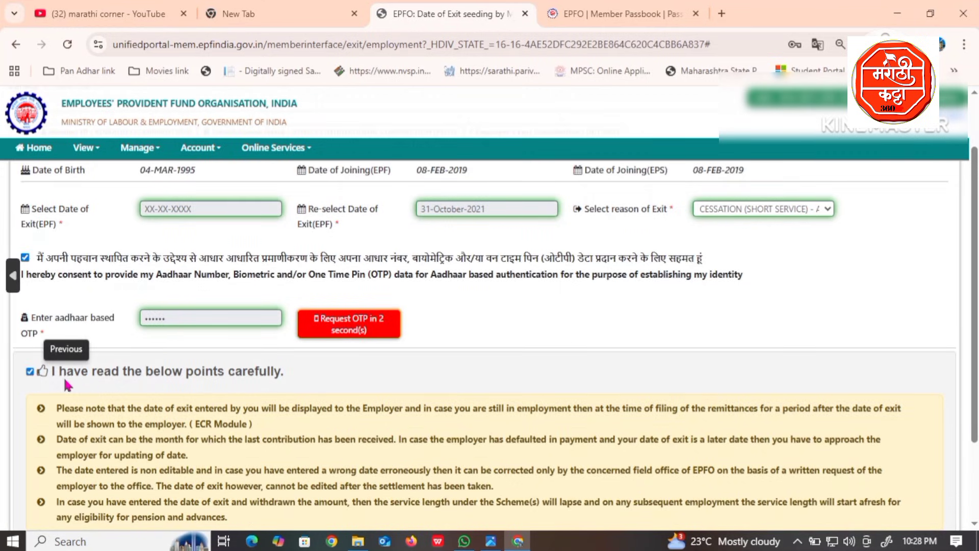
pyautogui.scroll(-2, 65, 376)
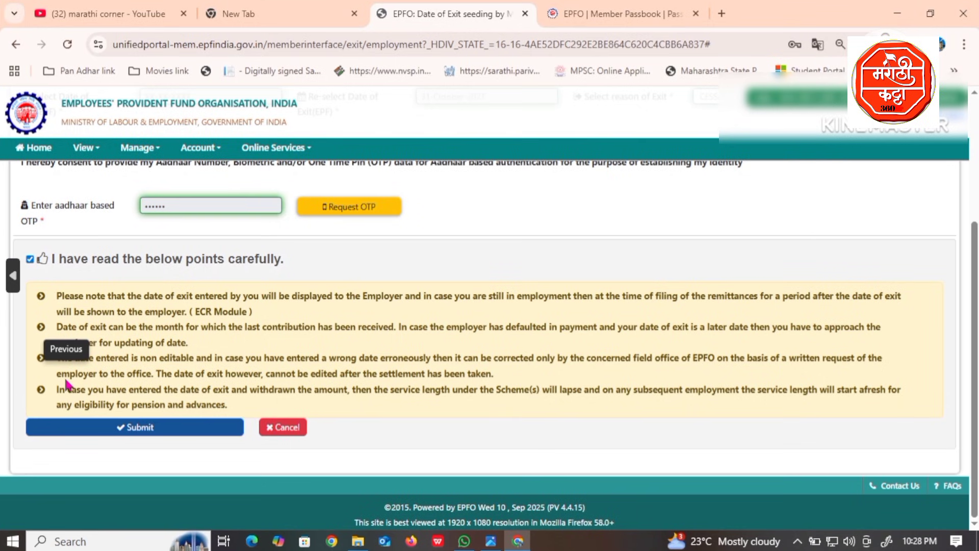
pyautogui.click(143, 430)
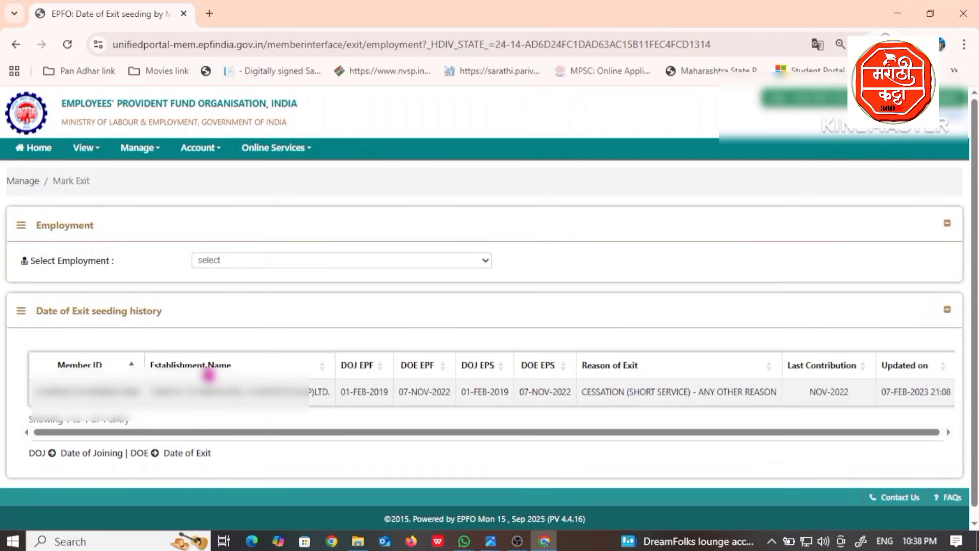
# Return to the online claim, verify the bank account number again, accept the undertaking and proceed to the claim form.
pyautogui.click(283, 154)
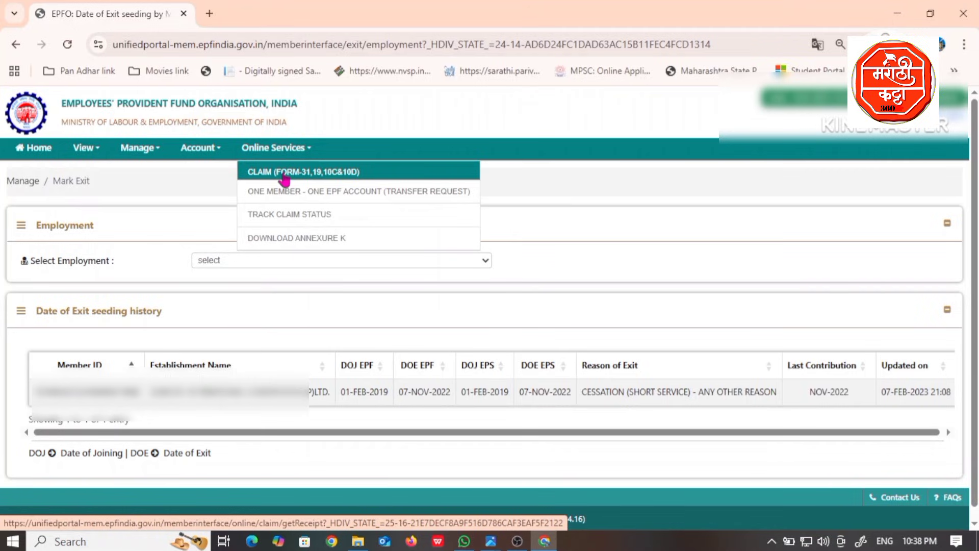
pyautogui.click(283, 176)
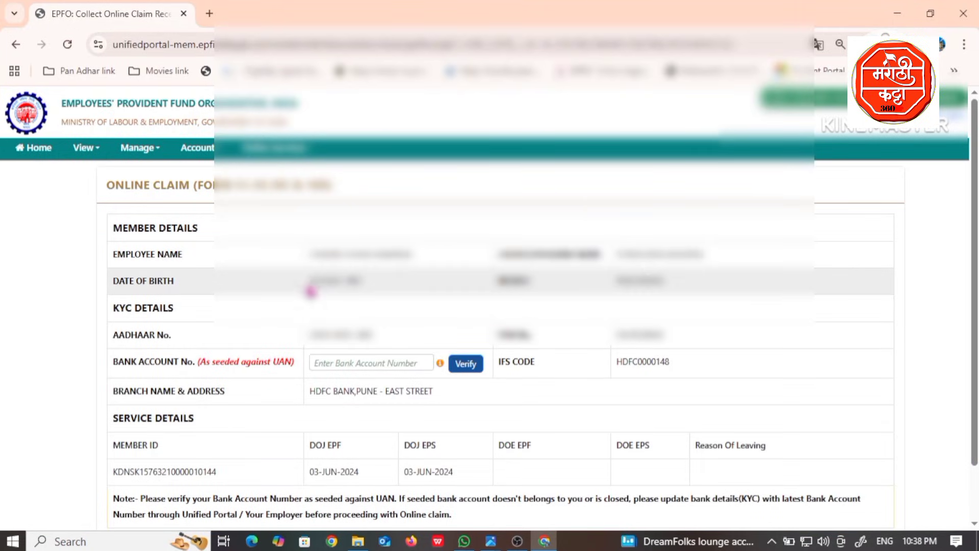
pyautogui.click(346, 363)
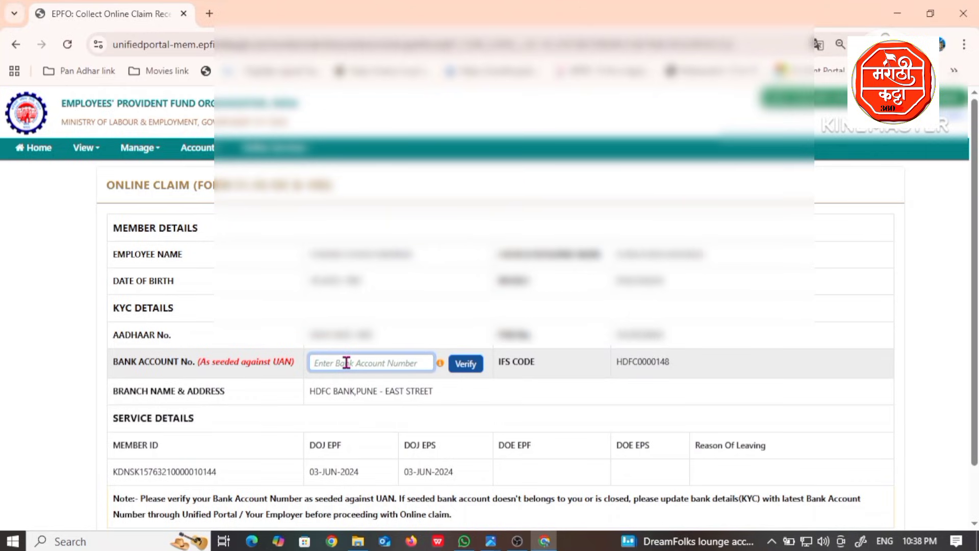
pyautogui.click(476, 368)
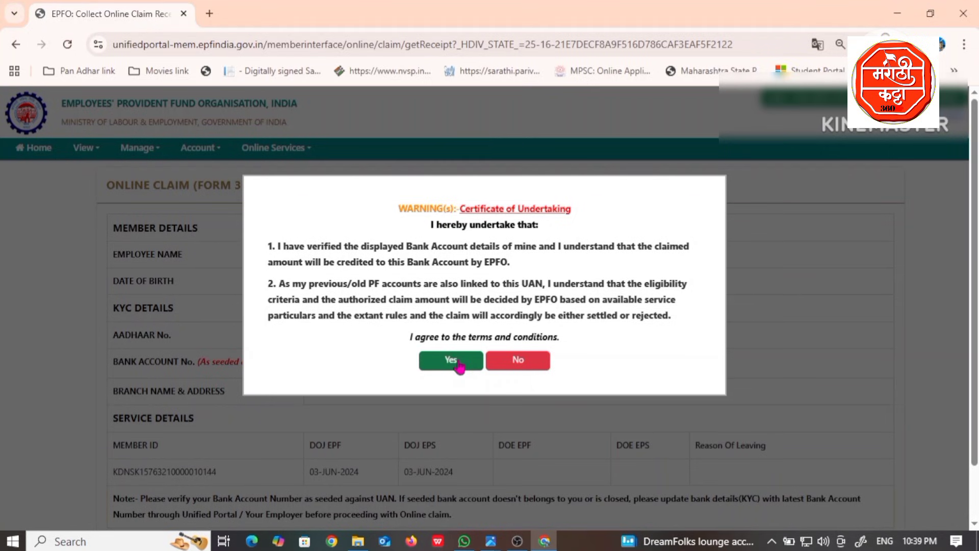
pyautogui.click(451, 360)
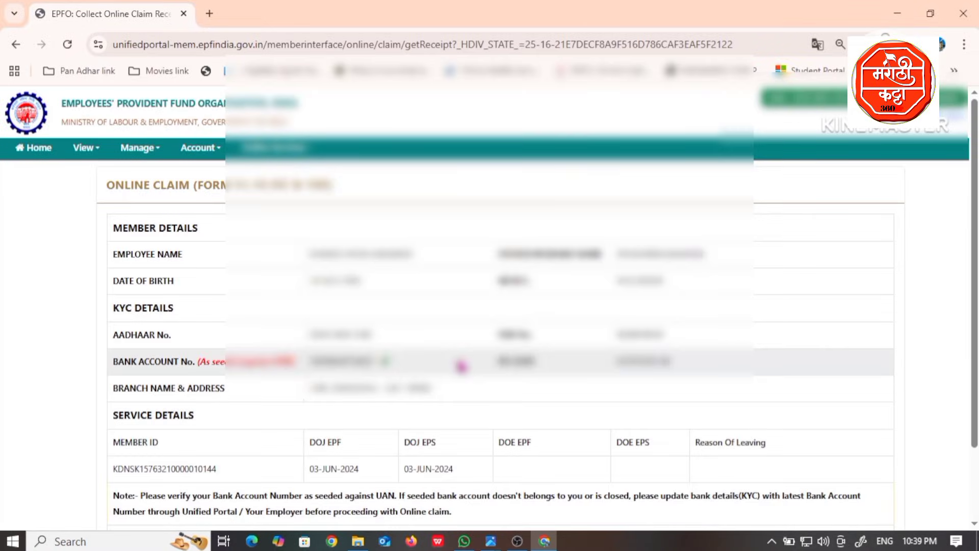
pyautogui.scroll(-1, 462, 366)
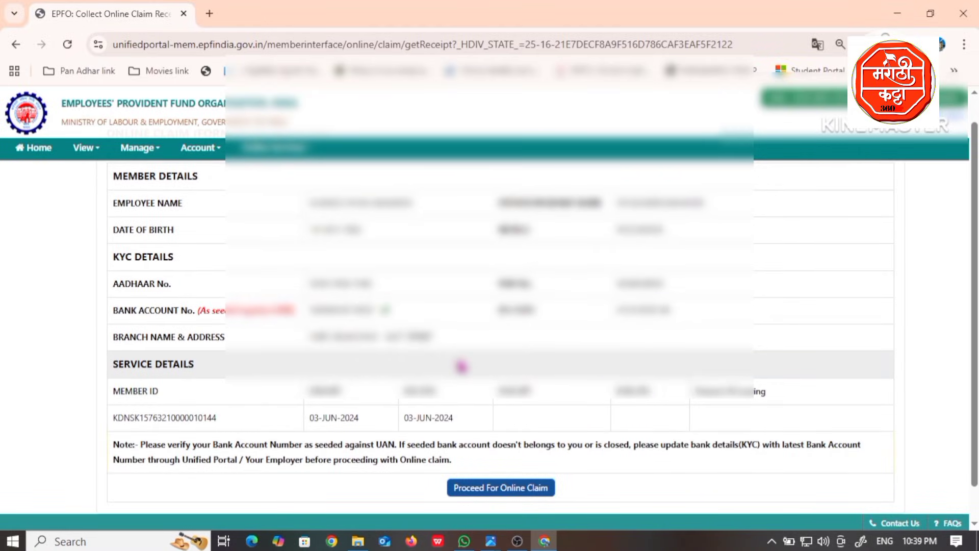
pyautogui.click(493, 488)
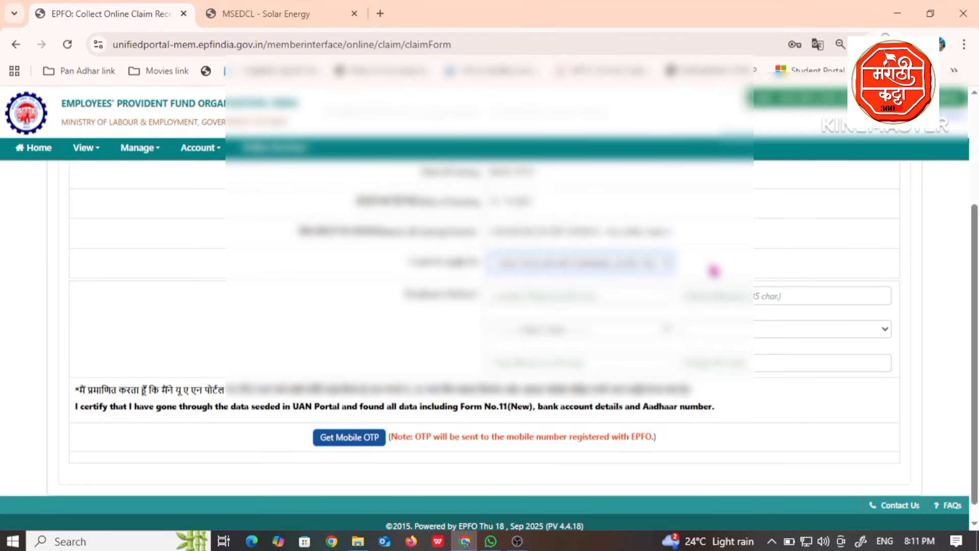
# Review the claim types, including ONLY PENSION WITHDRAWAL (FORM-10C), and set the claim to ONLY PF WITHDRAWAL (FORM-19).
pyautogui.click(646, 264)
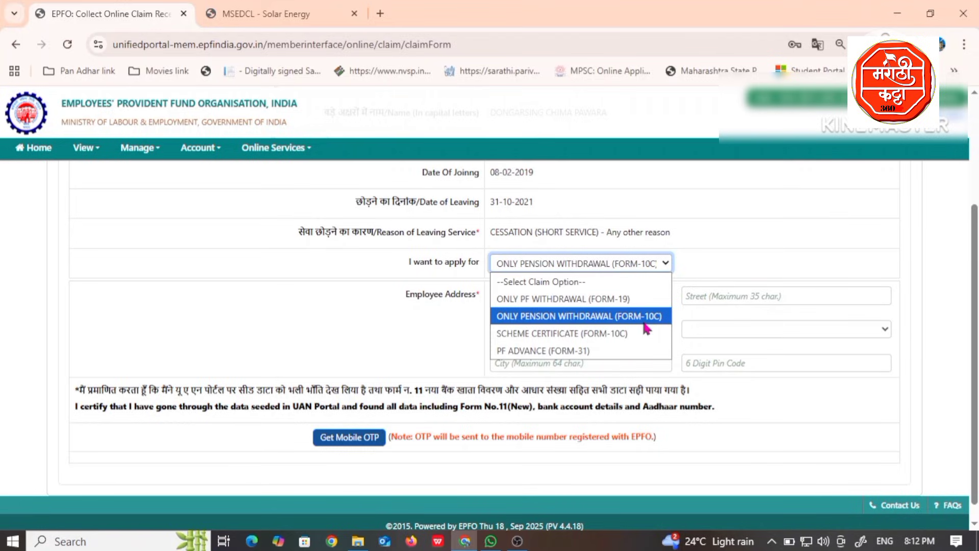
pyautogui.click(641, 319)
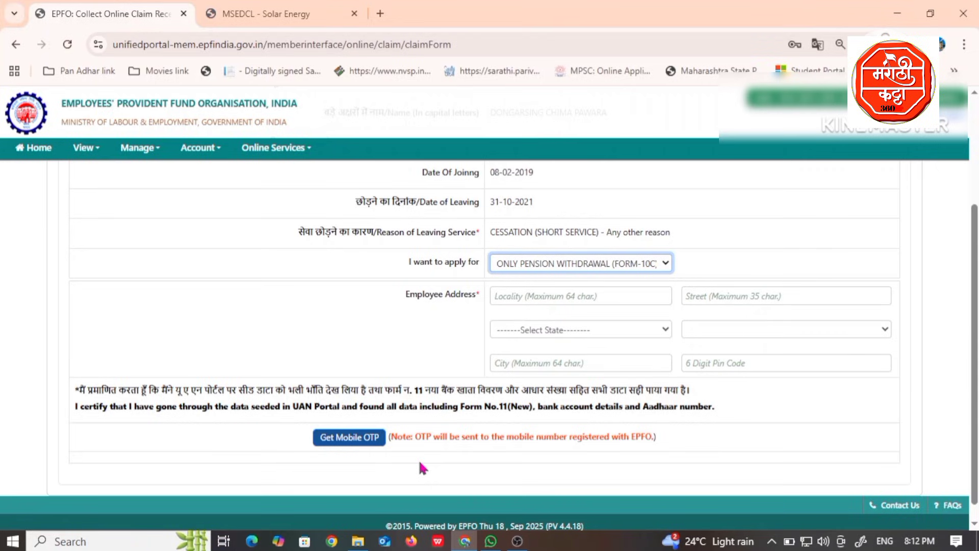
pyautogui.click(593, 266)
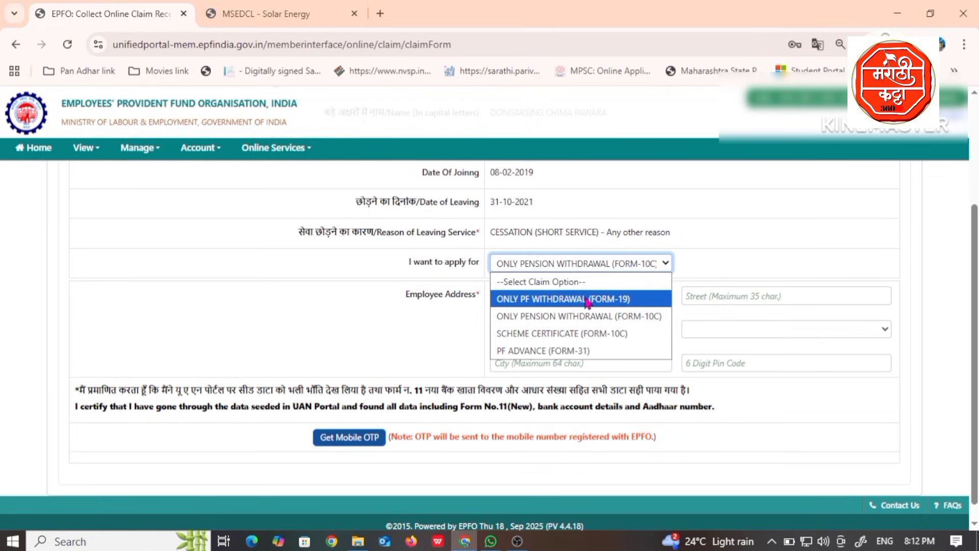
pyautogui.press('Escape')
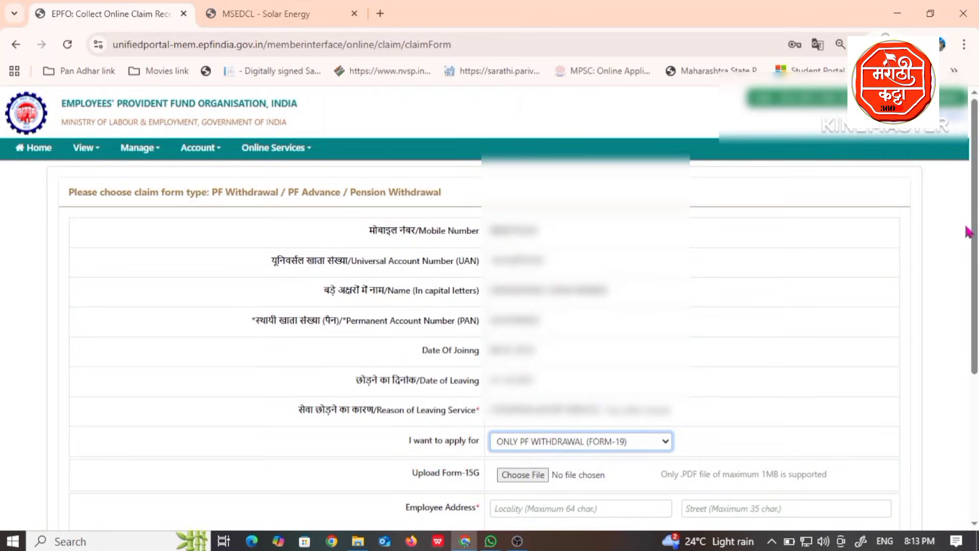
# Attach form 15g.pdf as the Form-15G document and activate the locality field of the employee address.
pyautogui.moveTo(974, 232); pyautogui.dragTo(976, 331)
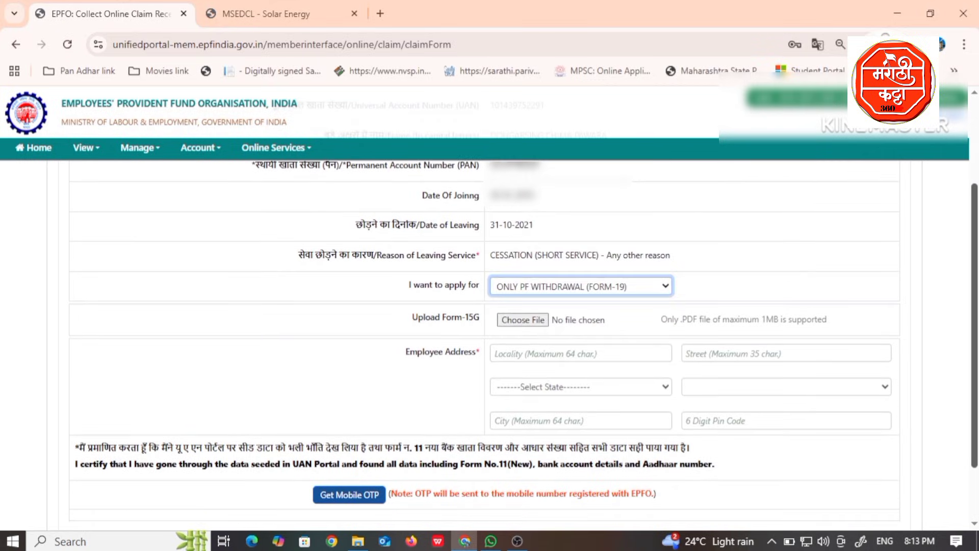
pyautogui.click(525, 323)
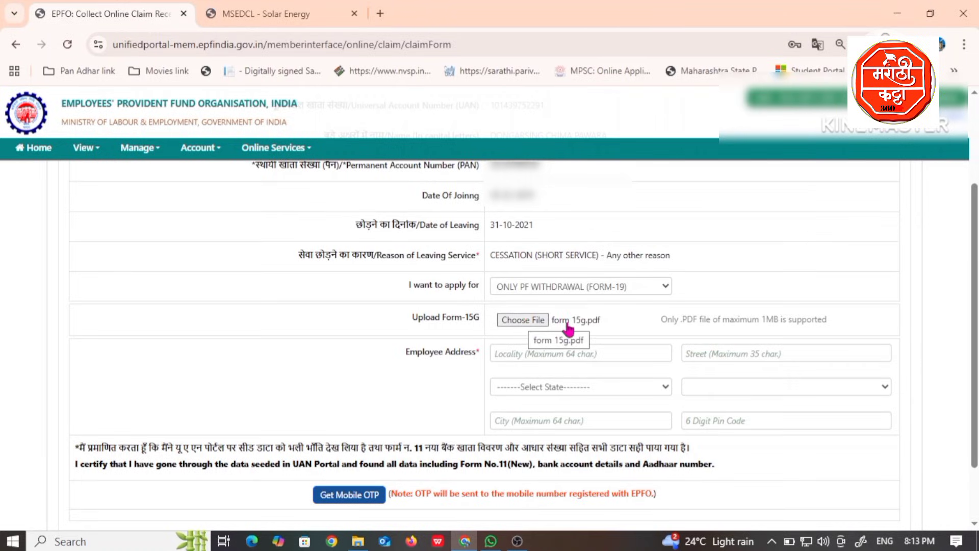
pyautogui.click(532, 355)
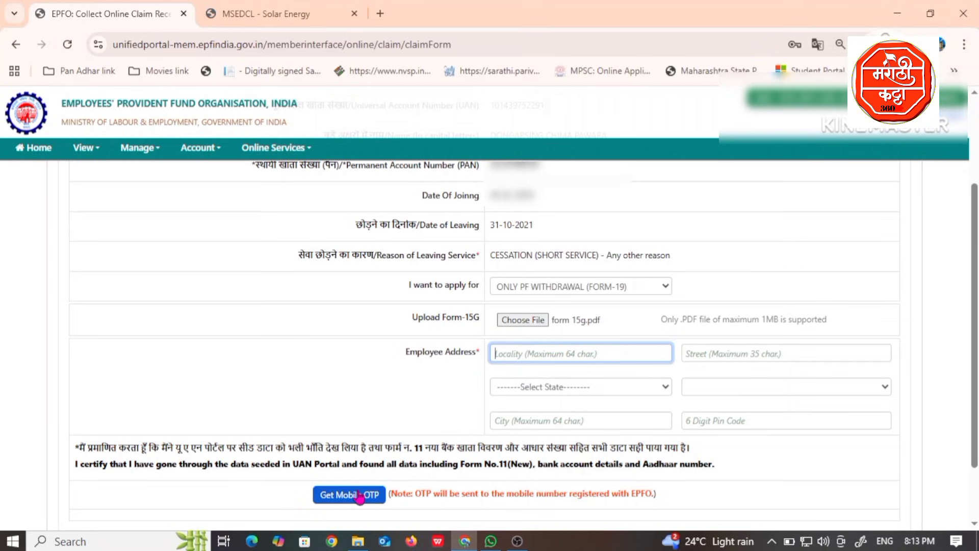
# Request the mobile OTP for the Form-19 claim and activate the OTP entry field.
pyautogui.click(378, 493)
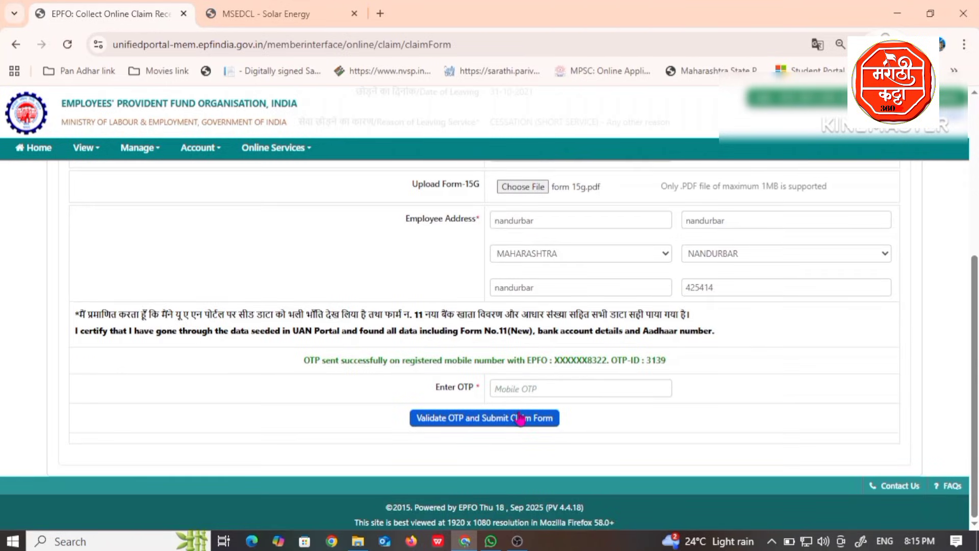
pyautogui.click(537, 388)
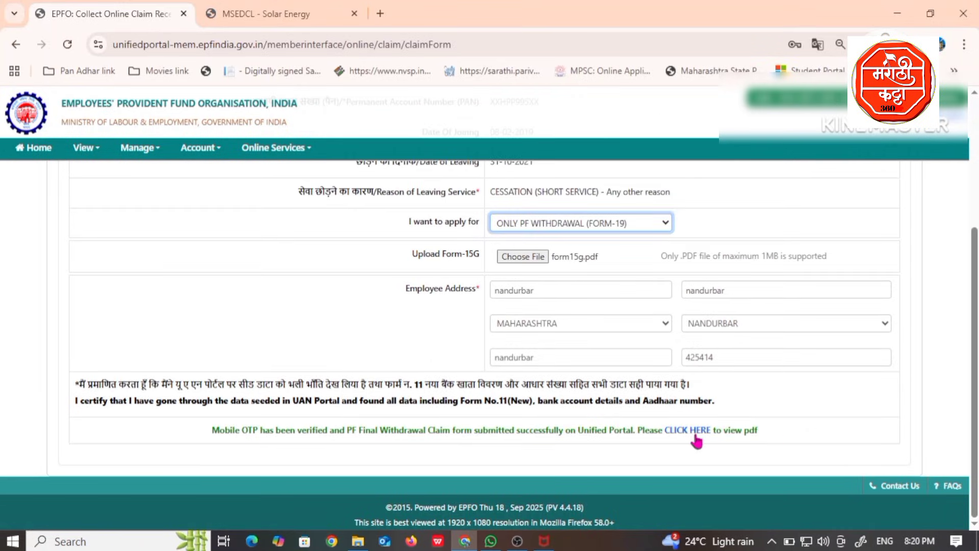
# Review the submitted PF final withdrawal claim PDF and start its download, dismissing the save dialog without saving.
pyautogui.click(692, 431)
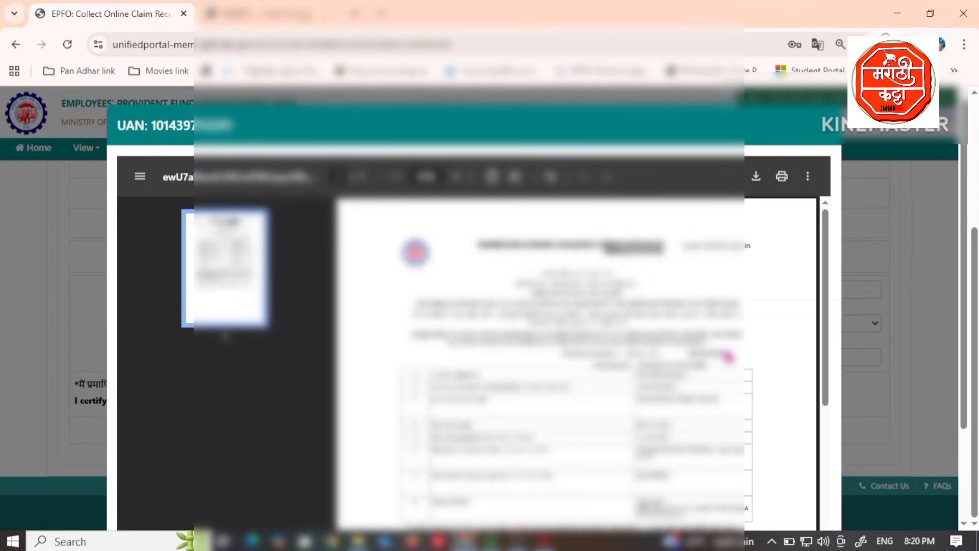
pyautogui.scroll(-3, 728, 355)
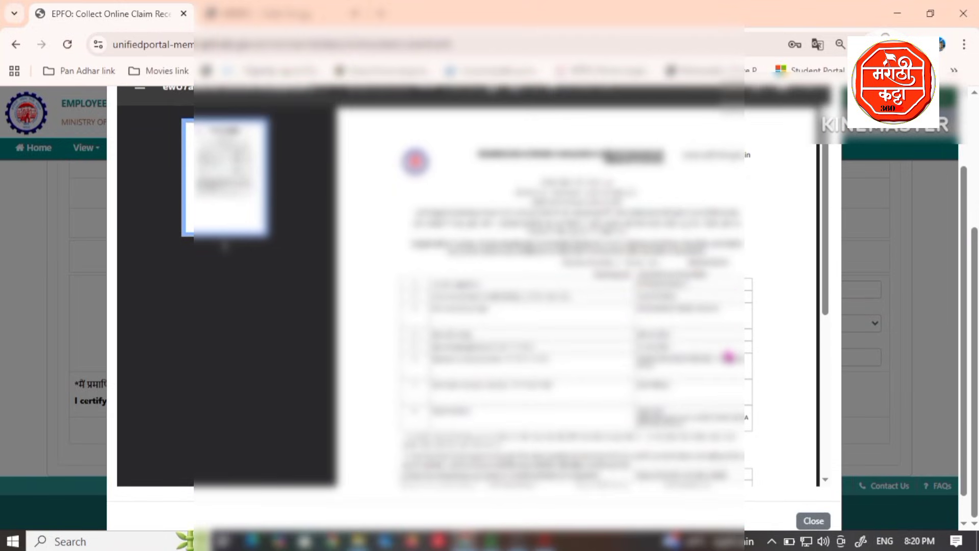
pyautogui.scroll(3, 728, 356)
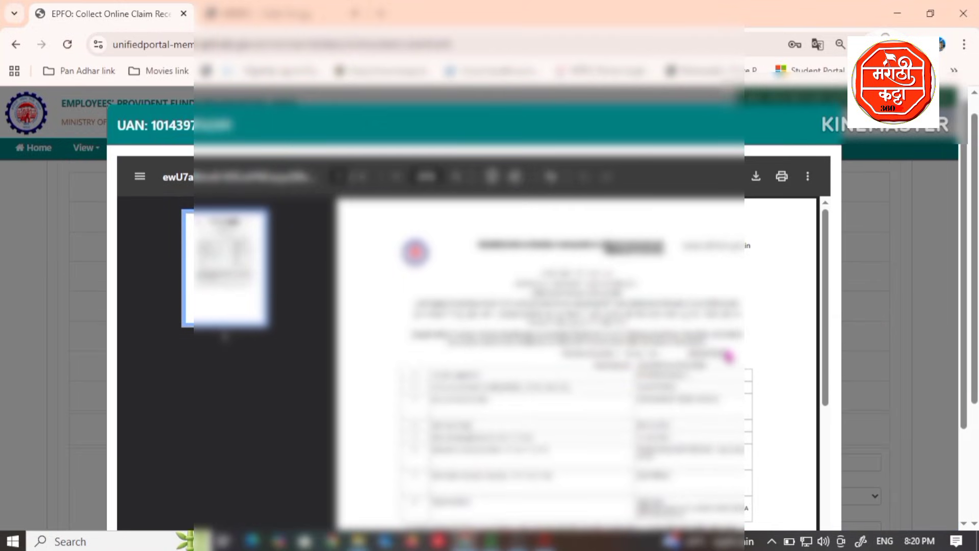
pyautogui.click(756, 177)
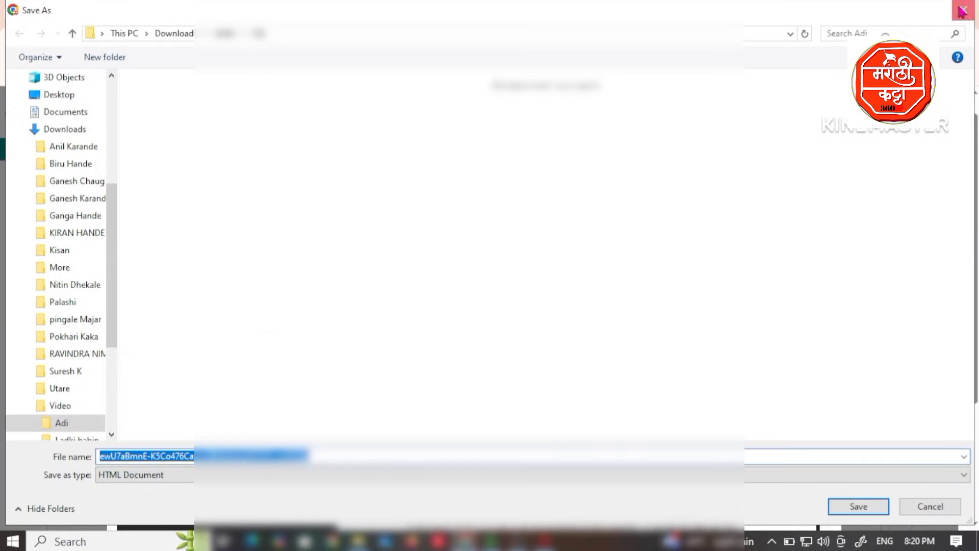
pyautogui.click(962, 11)
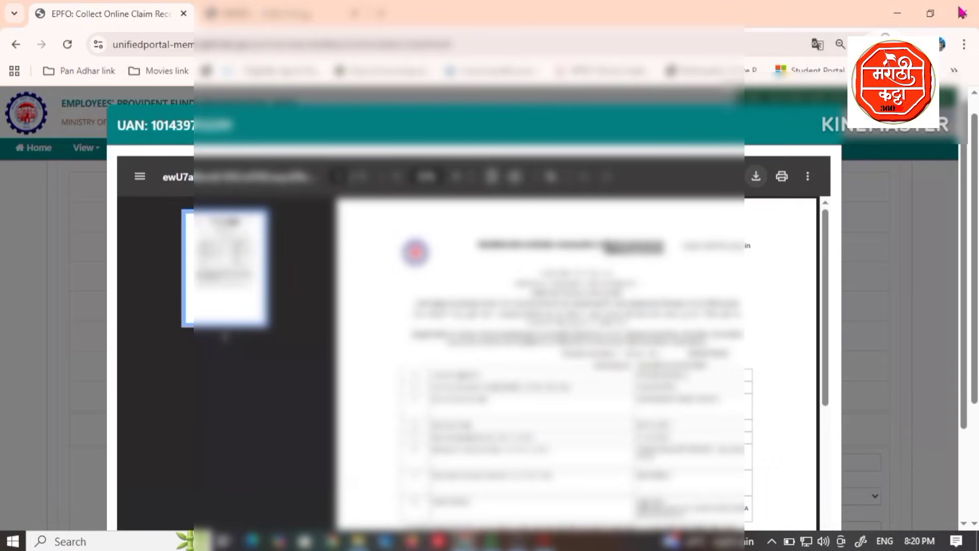